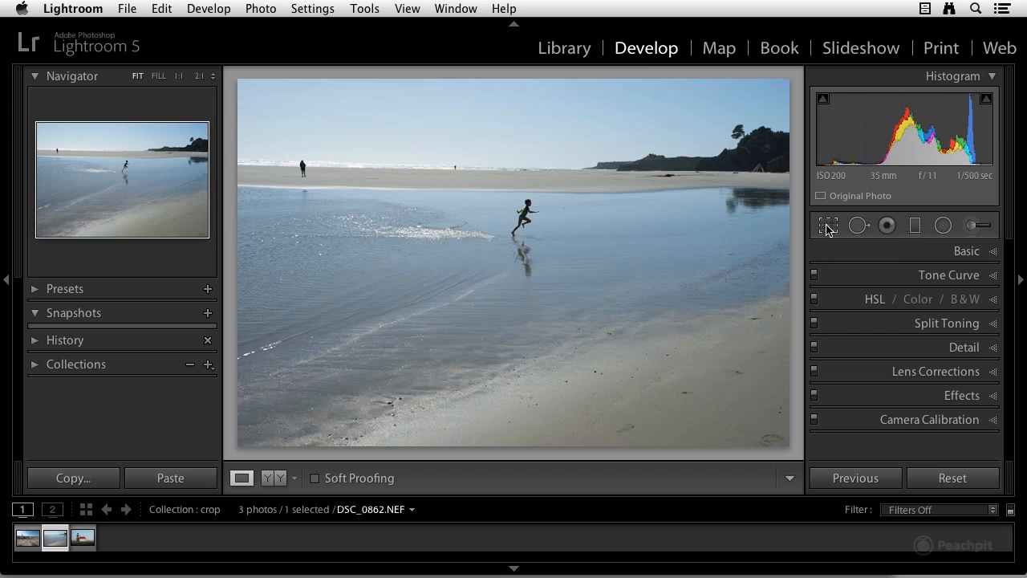
# Start the Crop tool on the beach photo and look over the available crop guide overlays
pyautogui.click(828, 227)
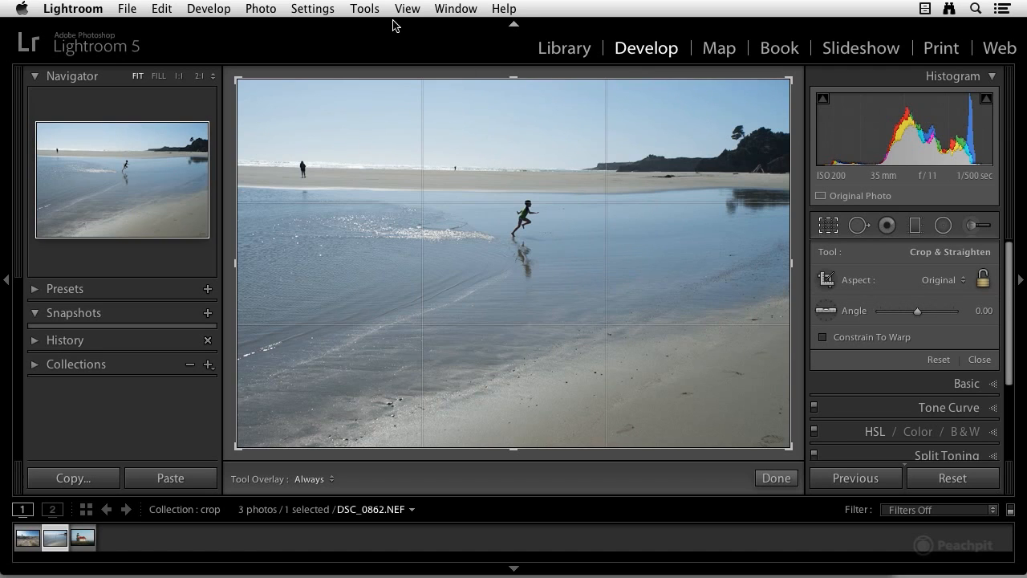
pyautogui.click(365, 9)
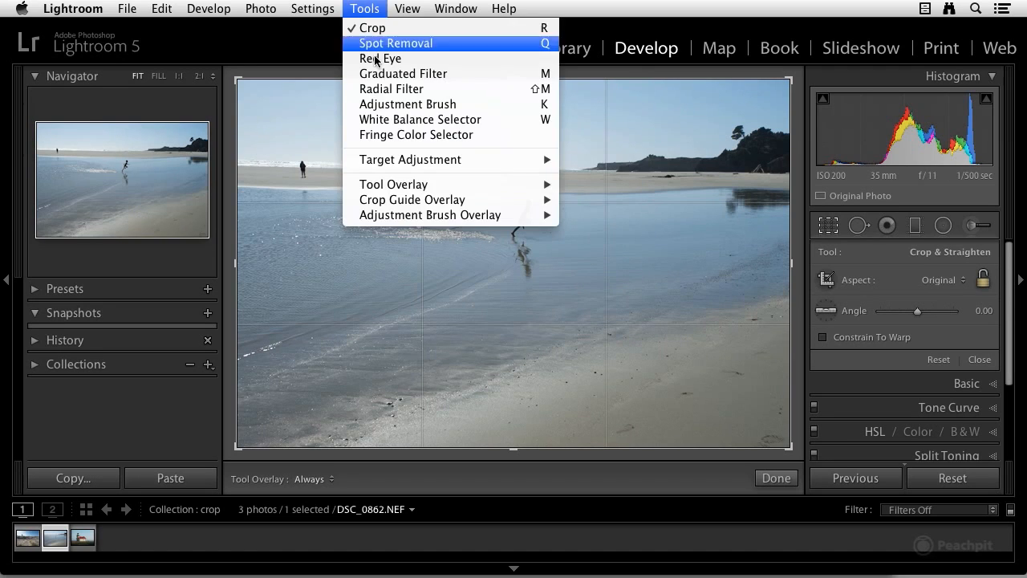
pyautogui.moveTo(425, 207)
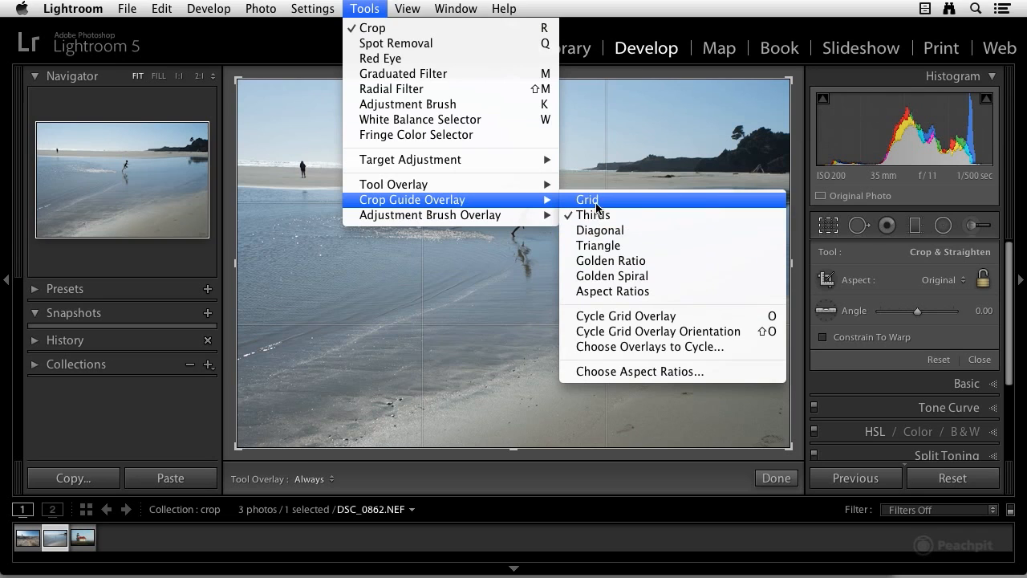
pyautogui.click(368, 9)
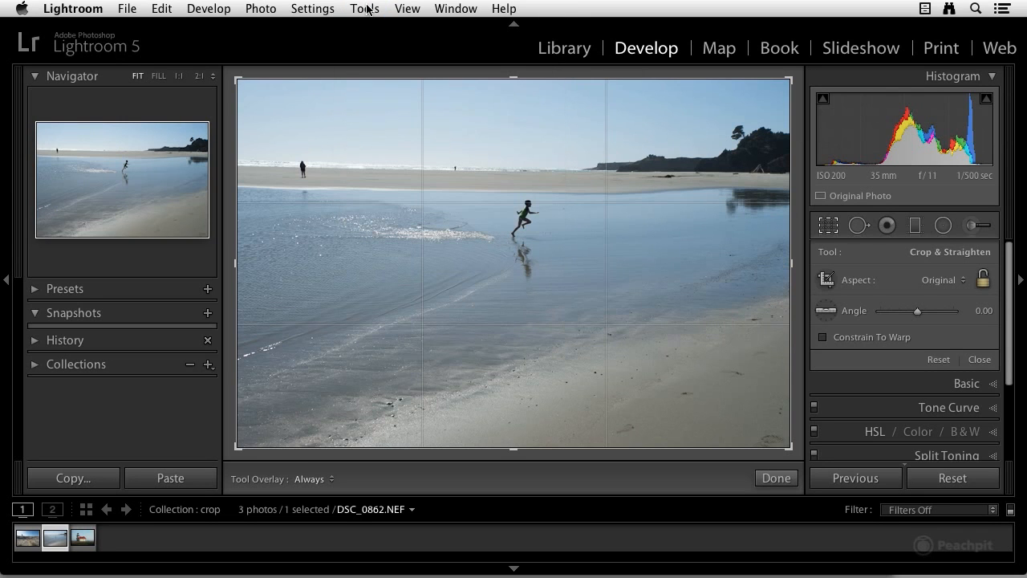
# Cycle the crop guide overlay through all its styles and back to Thirds
pyautogui.press('o')
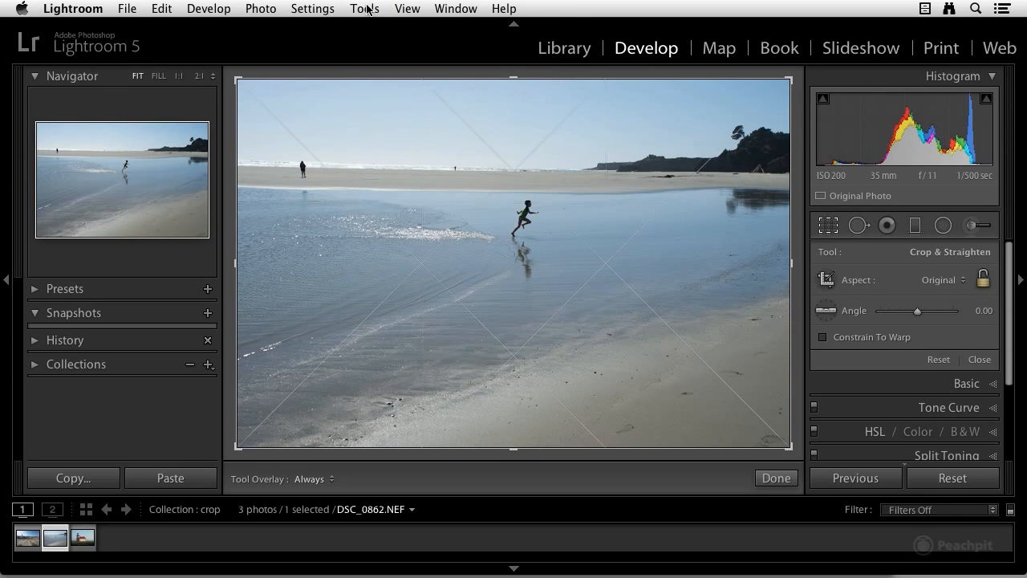
pyautogui.press('o')
pyautogui.press('o')
pyautogui.press('o')
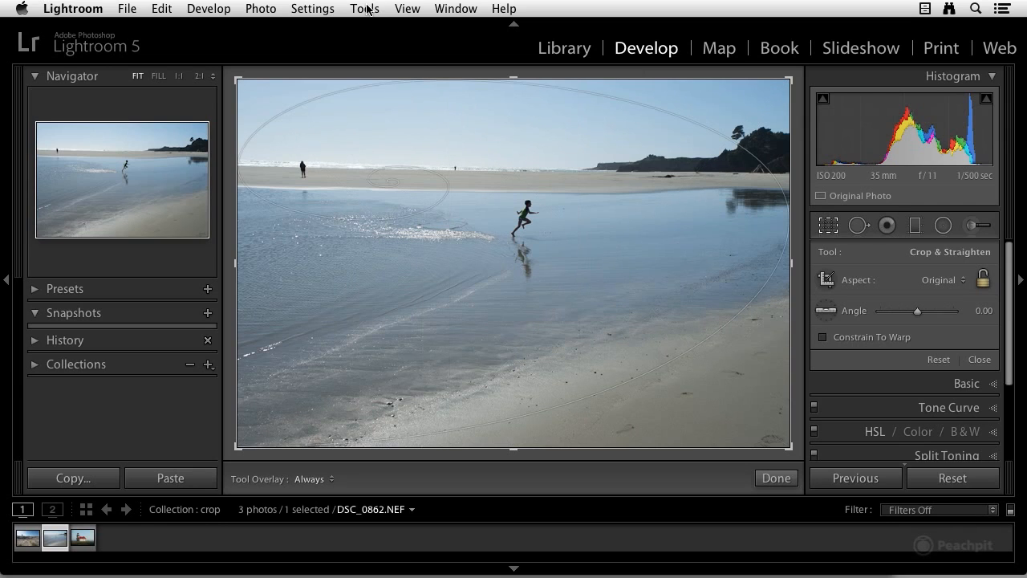
pyautogui.press('o')
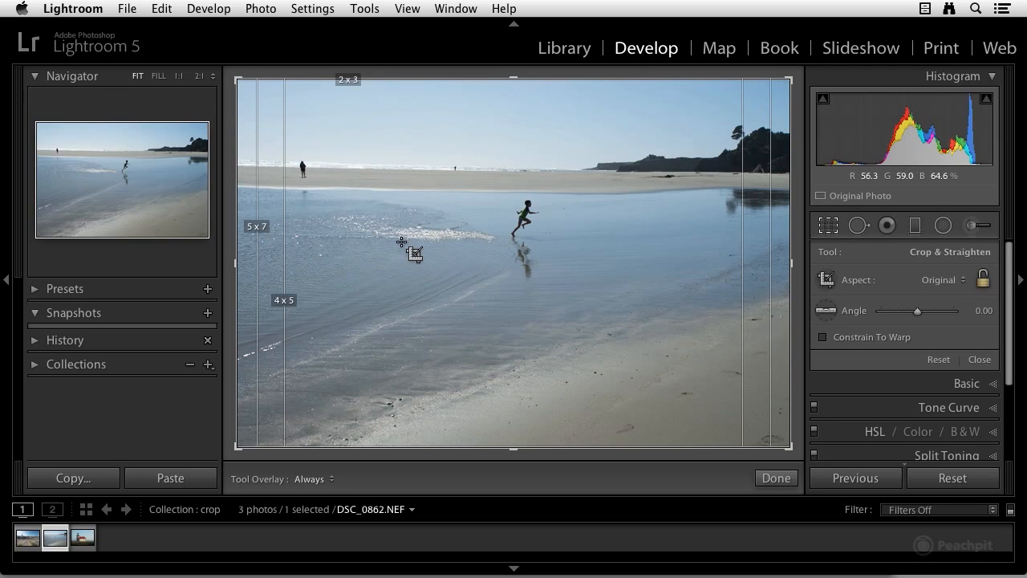
pyautogui.press('o')
pyautogui.press('o')
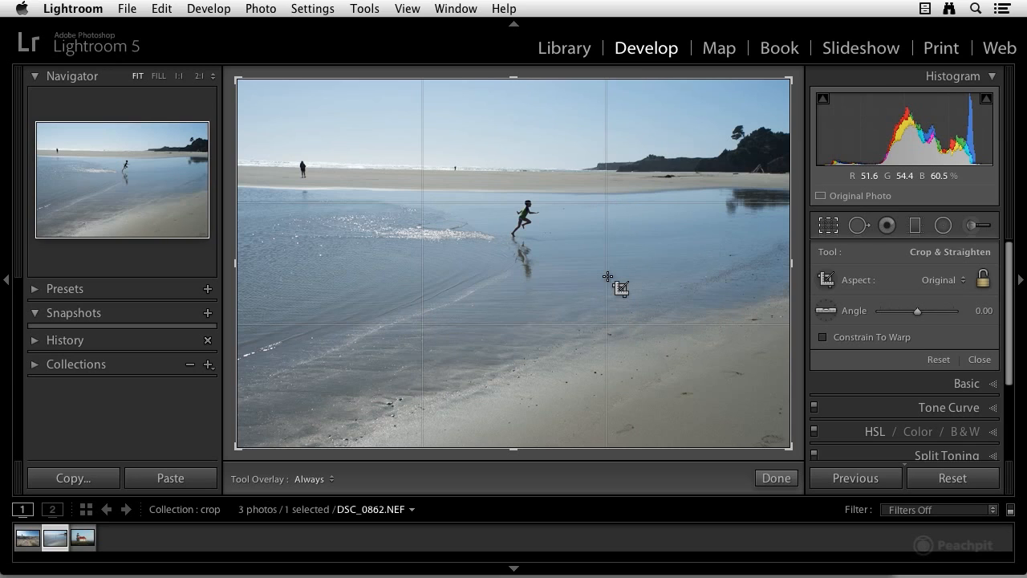
# Advance the crop overlay through Diagonal and Triangle to Golden Spiral, and cycle the spiral through its different orientations
pyautogui.press('o')
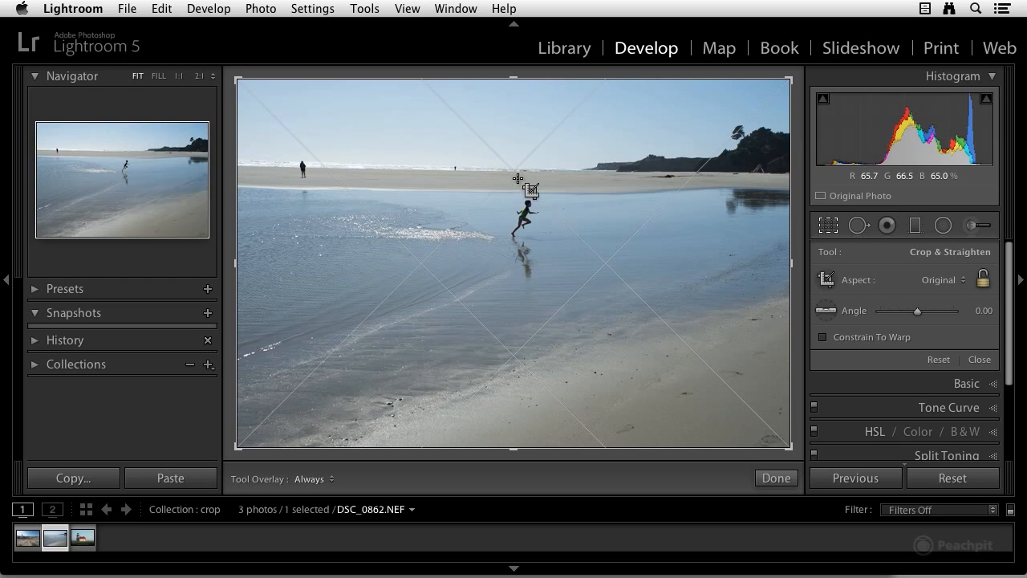
pyautogui.hotkey('shift', 'o')
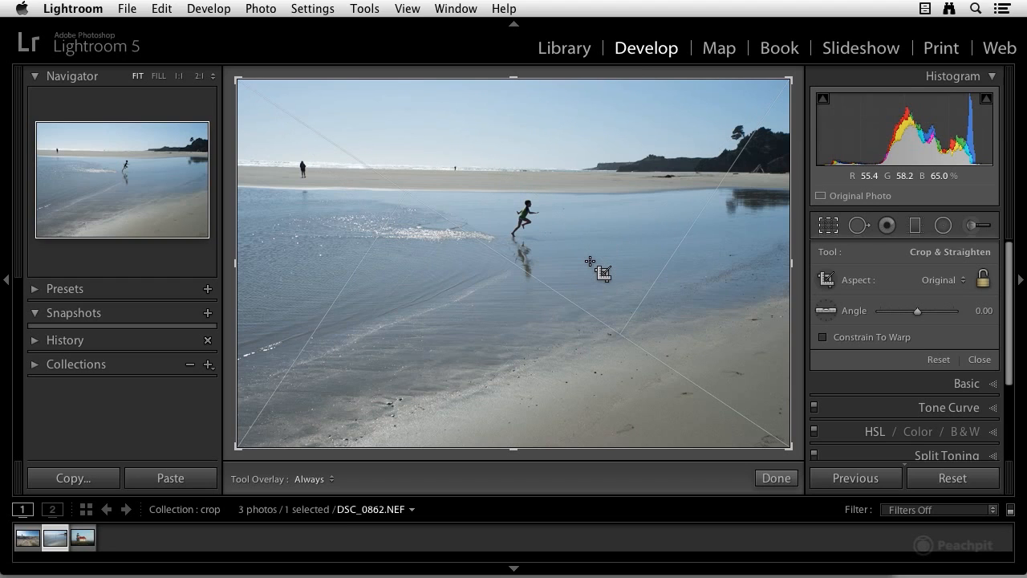
pyautogui.press('o')
pyautogui.press('o')
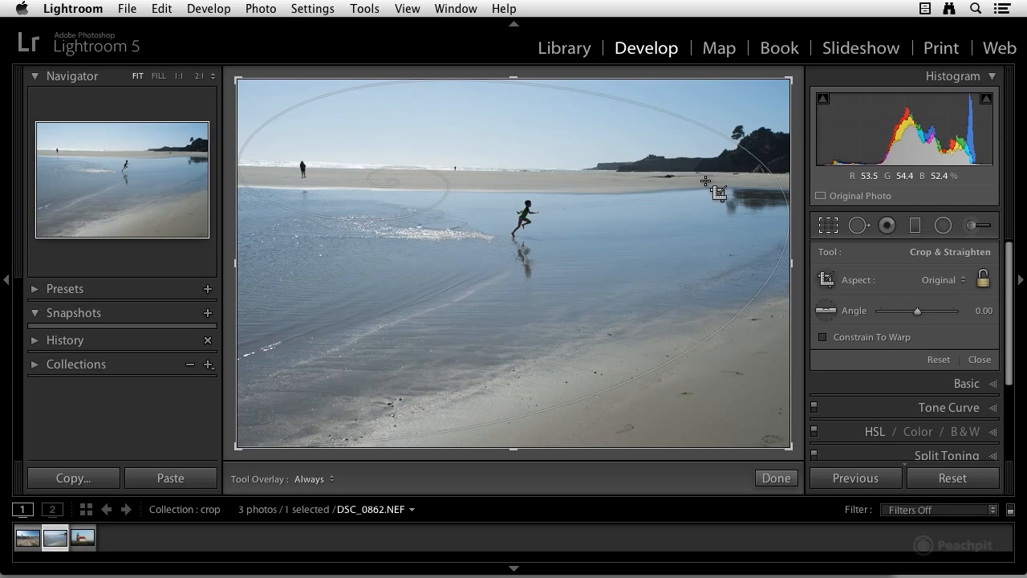
pyautogui.press('shift')
pyautogui.hotkey('shift', 'o')
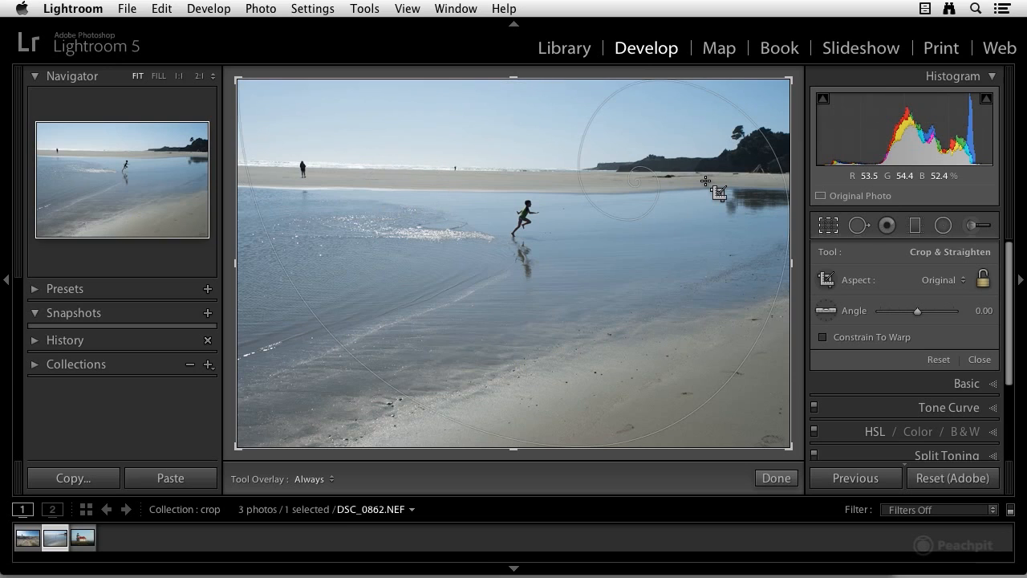
pyautogui.hotkey('shift', 'o')
pyautogui.hotkey('shift', 'o')
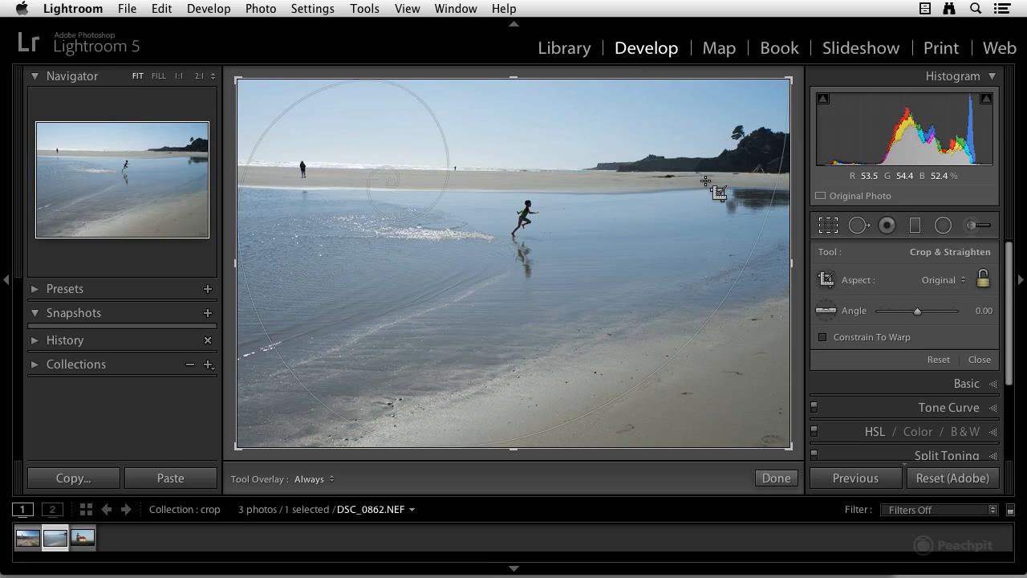
pyautogui.hotkey('shift', 'o')
pyautogui.hotkey('shift', 'o')
pyautogui.hotkey('shift', 'o')
pyautogui.hotkey('shift', 'o')
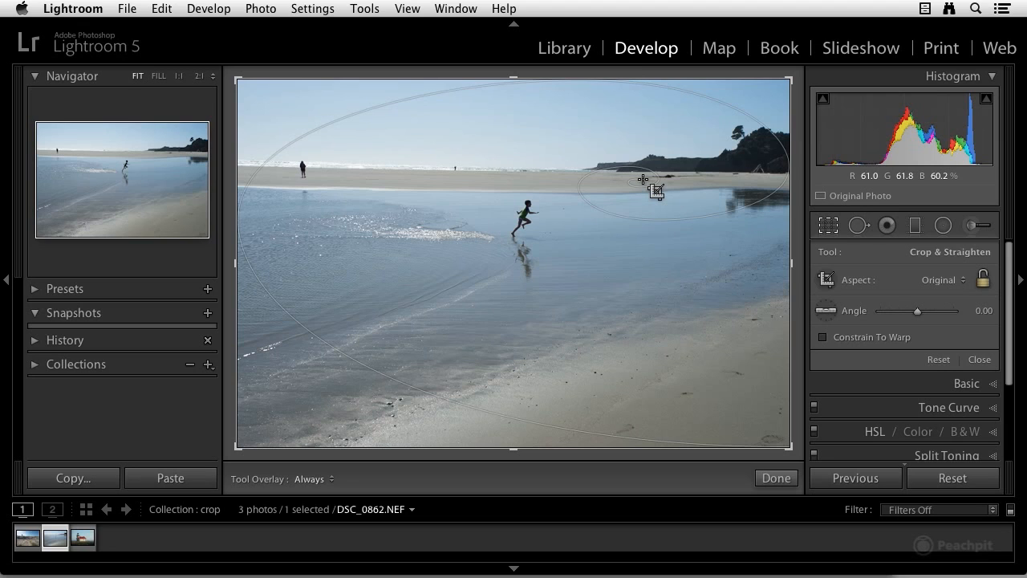
# Return the crop guide overlay from Golden Spiral to Thirds
pyautogui.press('o')
pyautogui.press('o')
pyautogui.press('o')
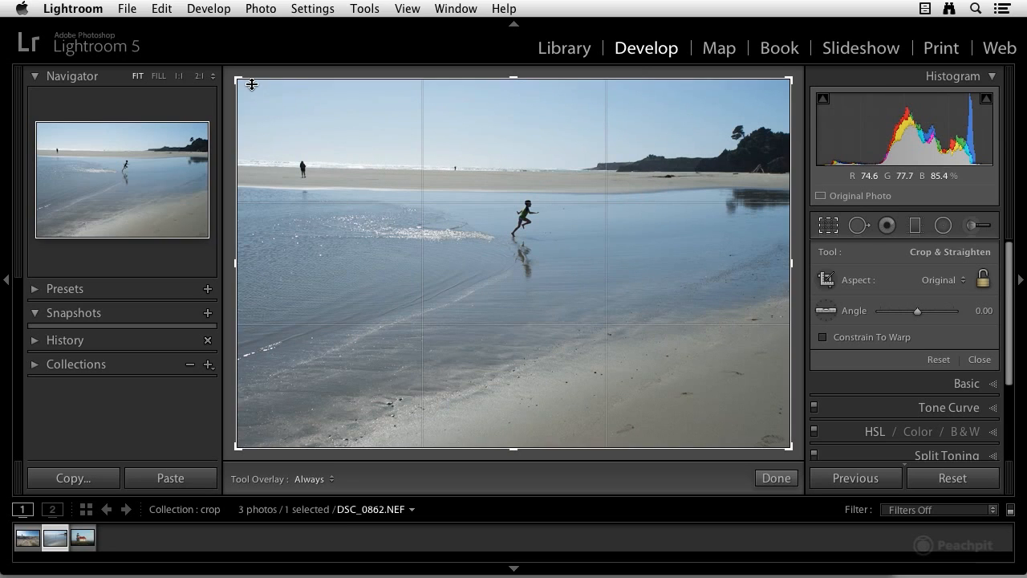
# Try a tight crop around the running child by pulling in opposite corners and repositioning the photo, and reset it
pyautogui.moveTo(238, 79); pyautogui.dragTo(324, 120)
pyautogui.moveTo(705, 404); pyautogui.dragTo(660, 332)
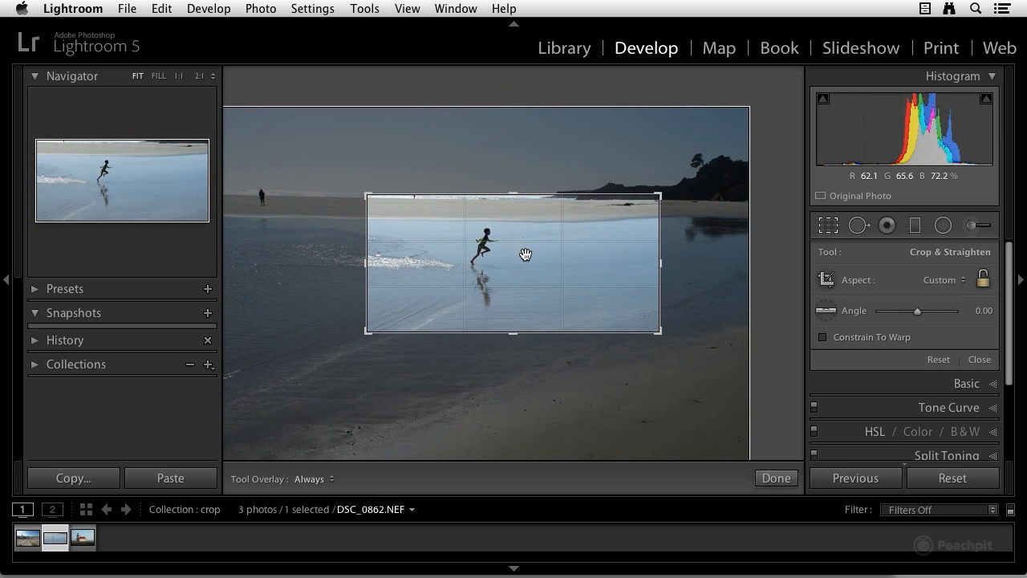
pyautogui.moveTo(524, 256); pyautogui.dragTo(553, 265)
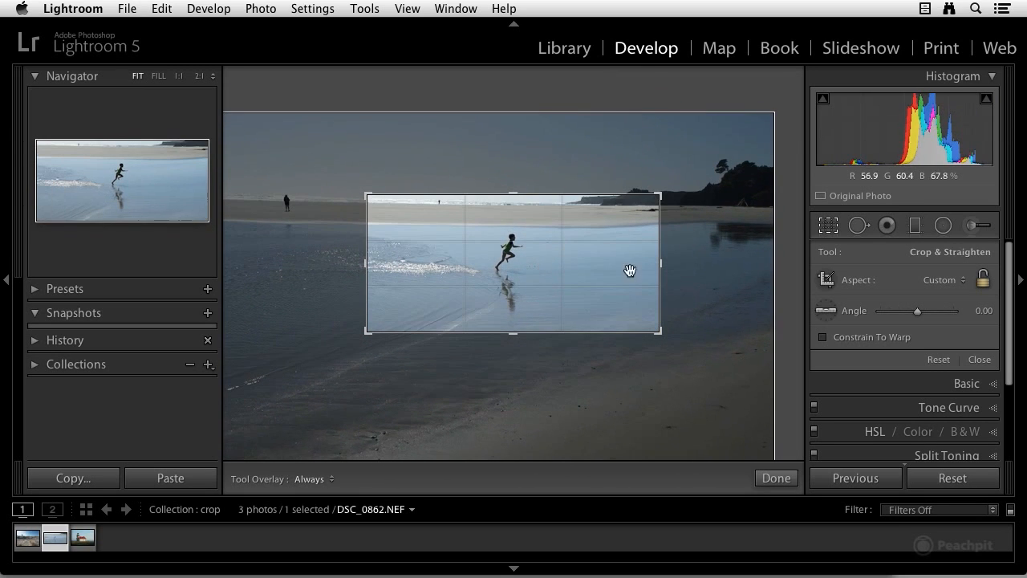
pyautogui.click(938, 360)
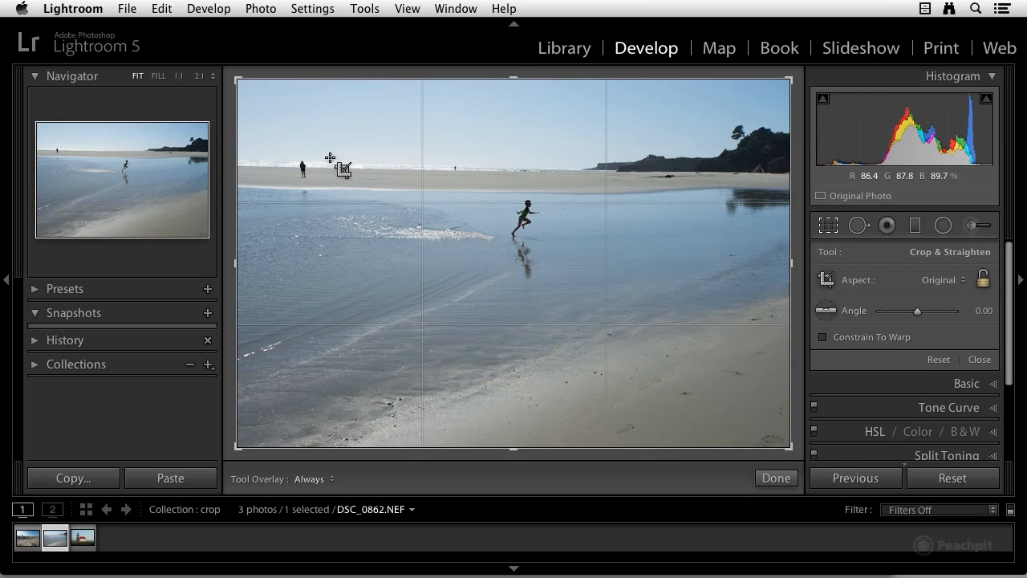
# Try a freehand wide crop around the running child with its upper-right corner adjusted, and reset it
pyautogui.moveTo(330, 158); pyautogui.dragTo(739, 324)
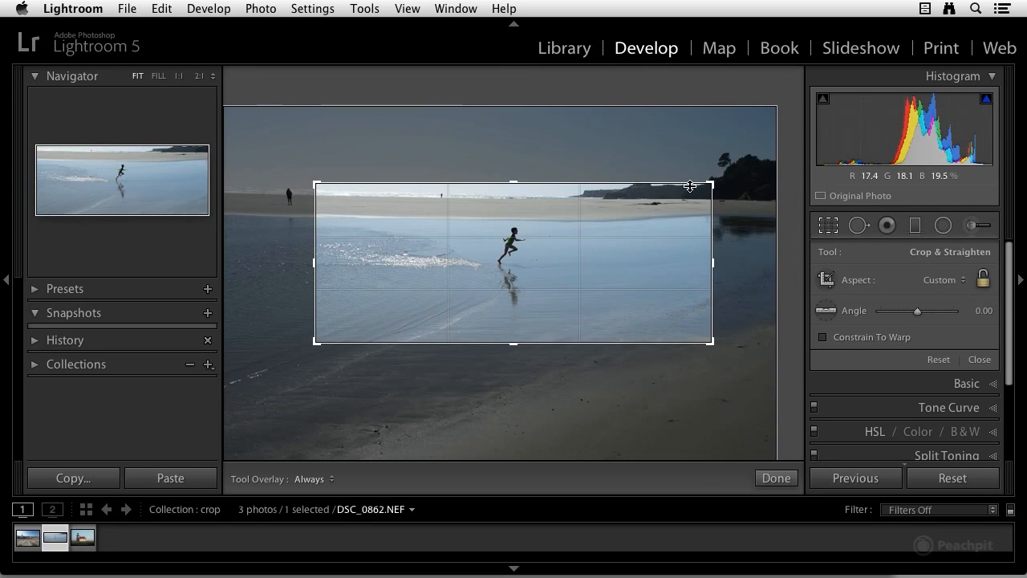
pyautogui.moveTo(712, 184)
pyautogui.mouseDown()
pyautogui.moveTo(690, 168)
pyautogui.moveTo(695, 197)
pyautogui.moveTo(697, 176)
pyautogui.mouseUp()
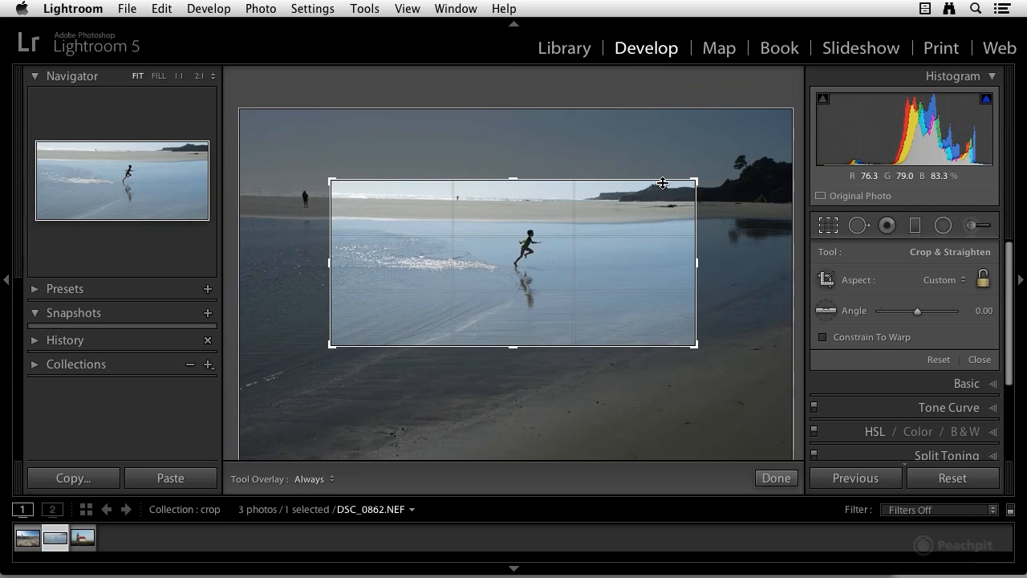
pyautogui.click(938, 360)
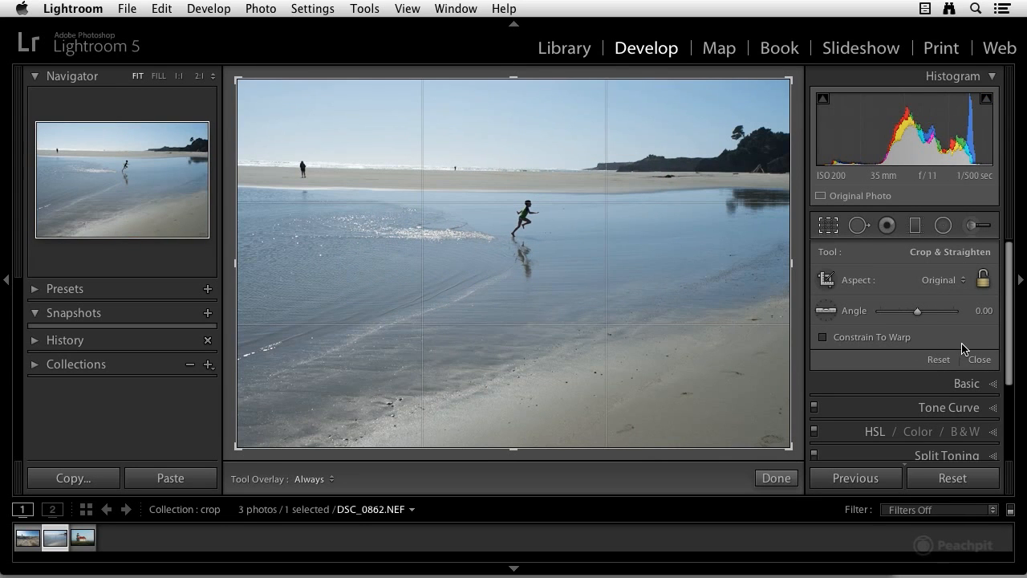
# Set the crop aspect to 16 x 9 and shrink the frame, repositioning the photo so the running child is inside
pyautogui.click(967, 281)
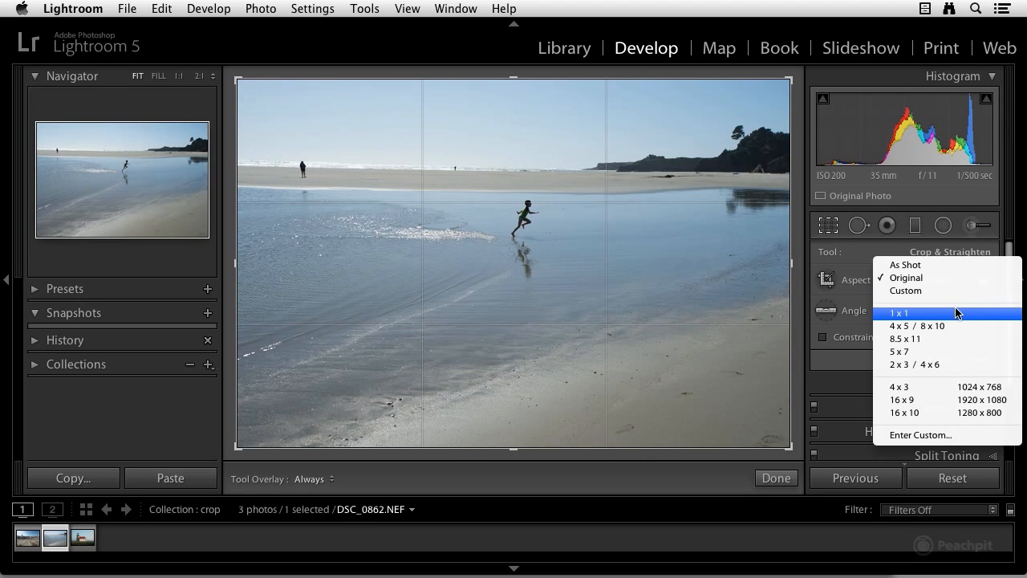
pyautogui.click(929, 401)
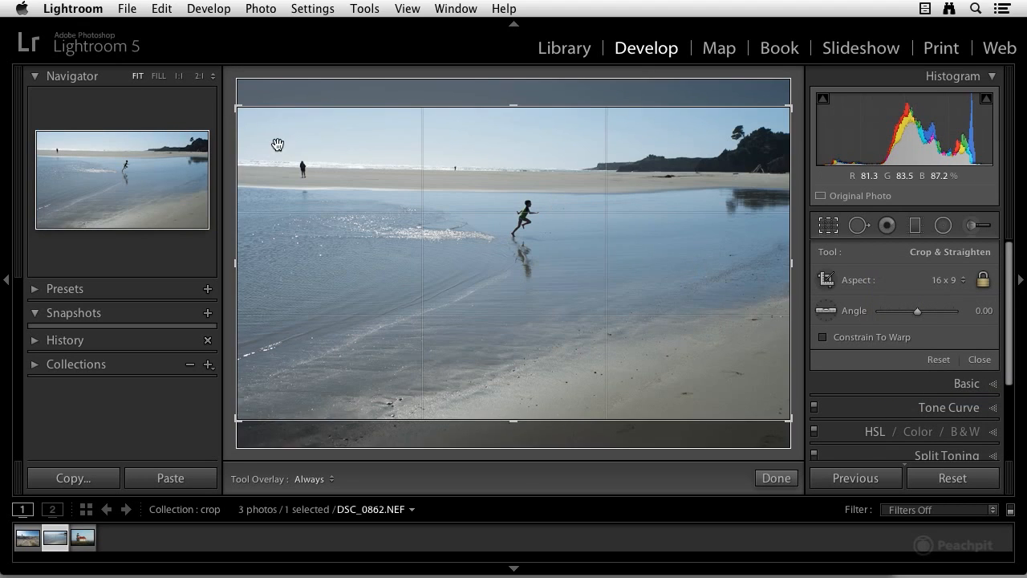
pyautogui.moveTo(237, 106); pyautogui.dragTo(344, 167)
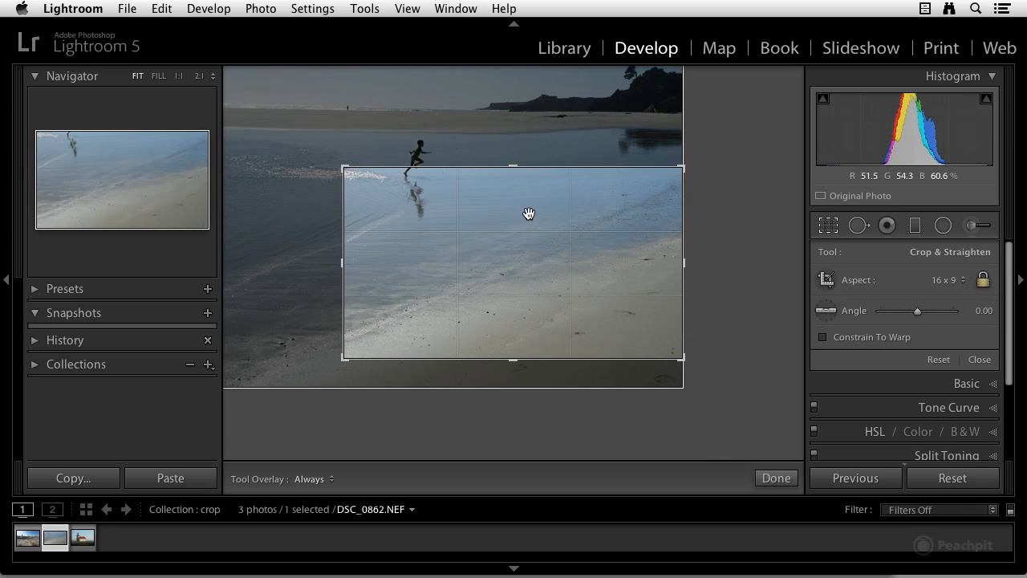
pyautogui.moveTo(519, 228); pyautogui.dragTo(591, 294)
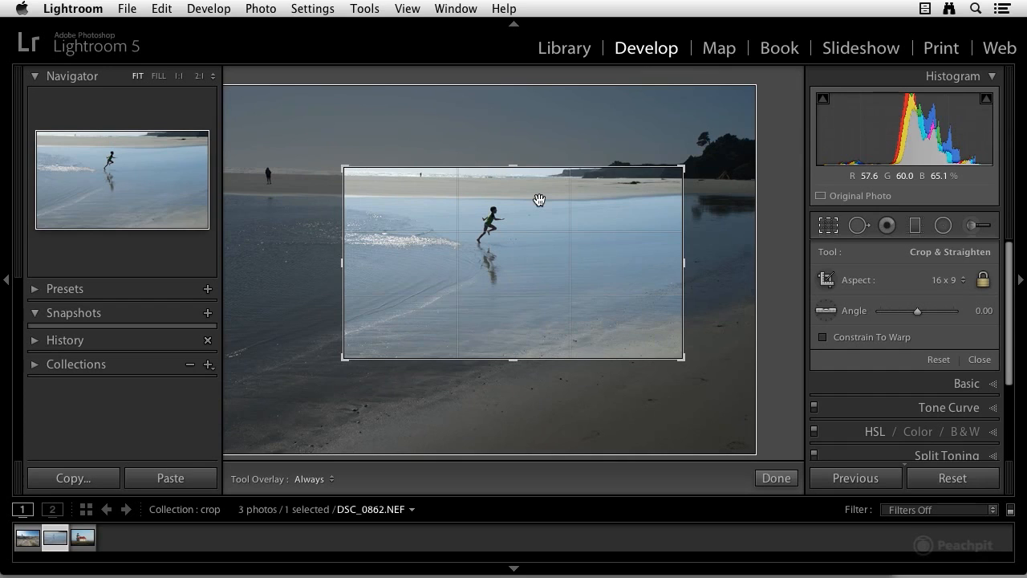
# Flip the 16 x 9 crop to portrait and back to landscape, and set the aspect to As Shot
pyautogui.press('x')
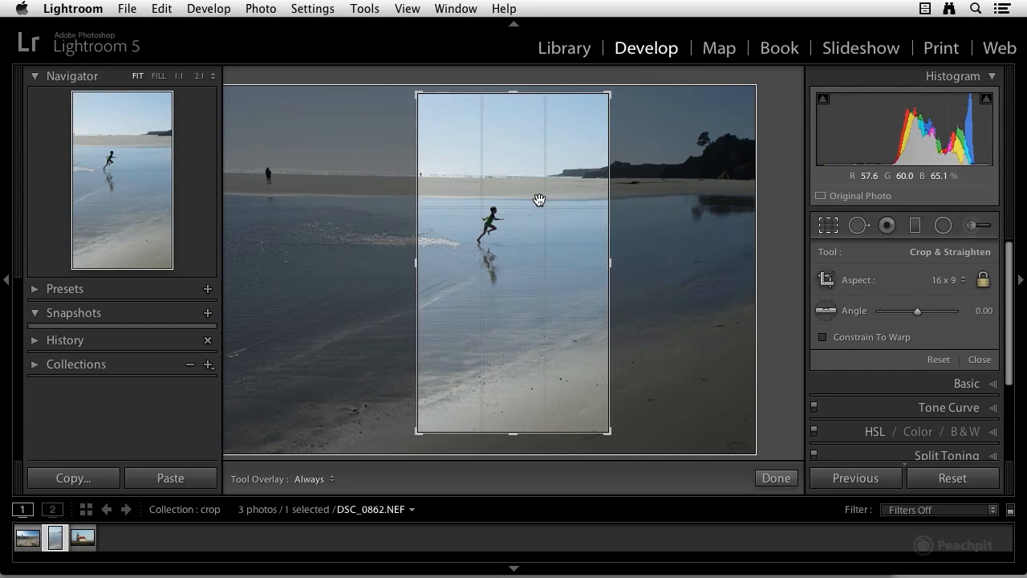
pyautogui.press('x')
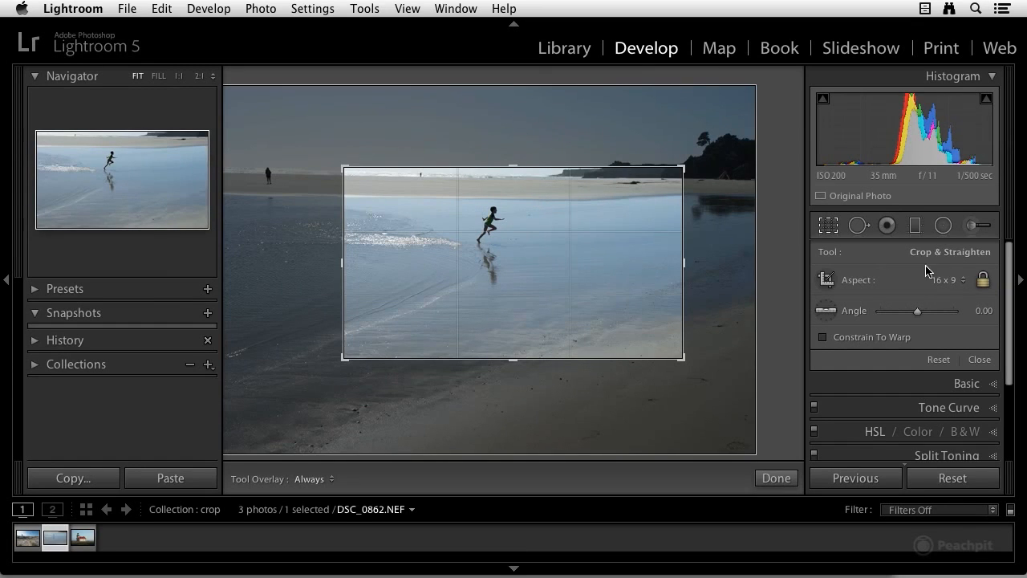
pyautogui.click(965, 284)
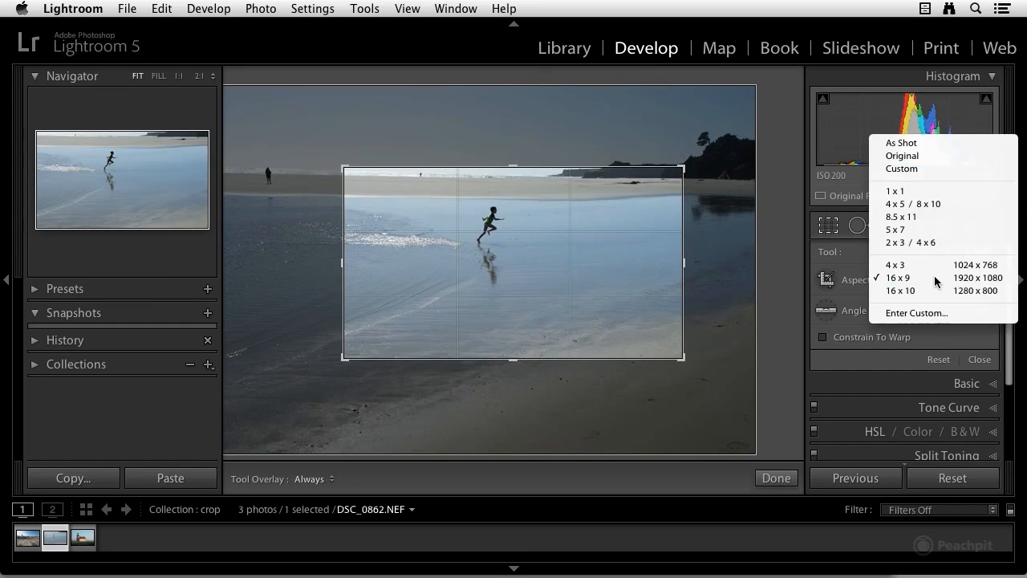
pyautogui.click(901, 143)
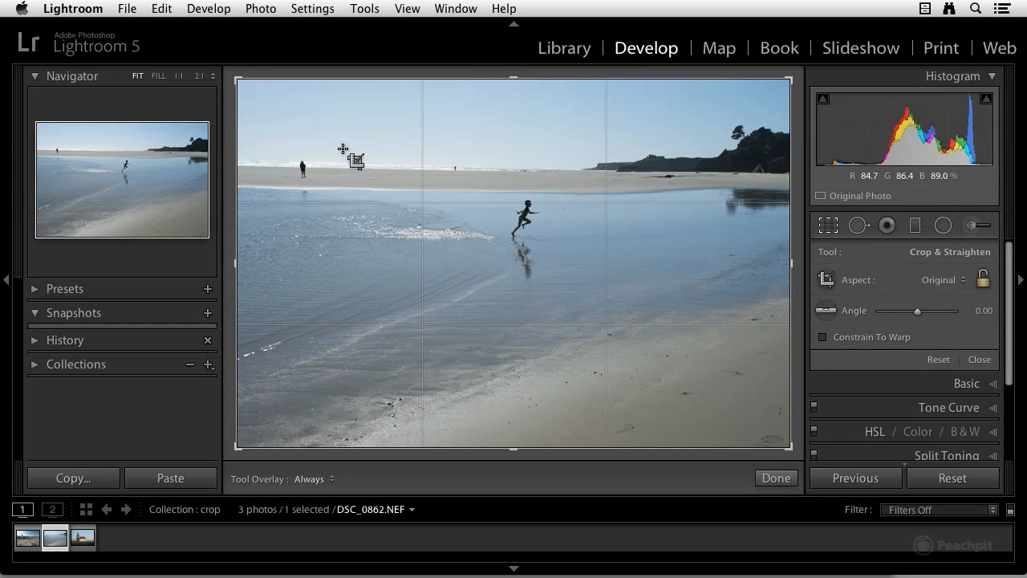
# Crop the beach photo freehand to a wide frame with the running child in the left third, and apply it
pyautogui.moveTo(337, 150); pyautogui.dragTo(740, 321)
pyautogui.moveTo(542, 268); pyautogui.dragTo(465, 262)
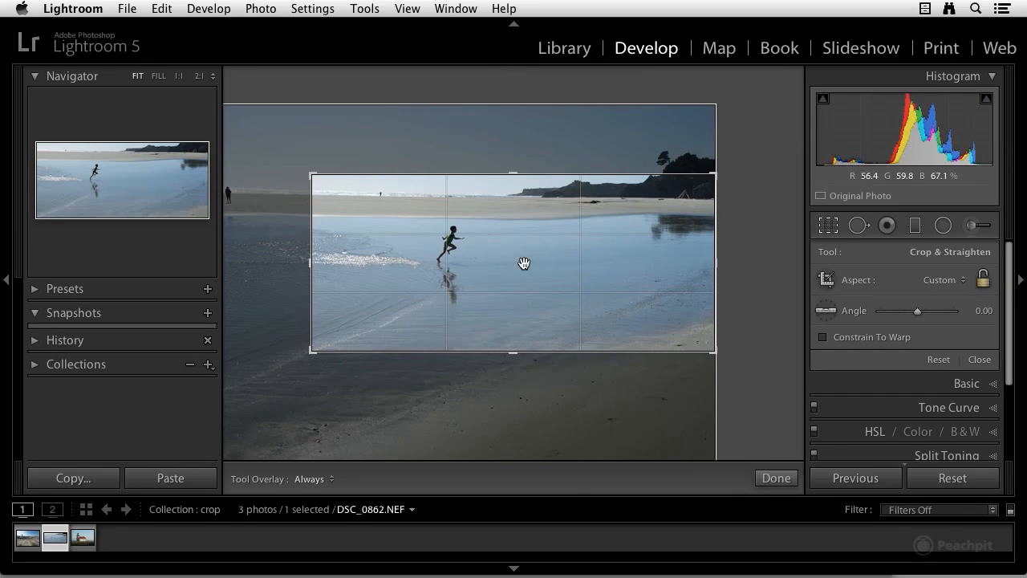
pyautogui.click(829, 226)
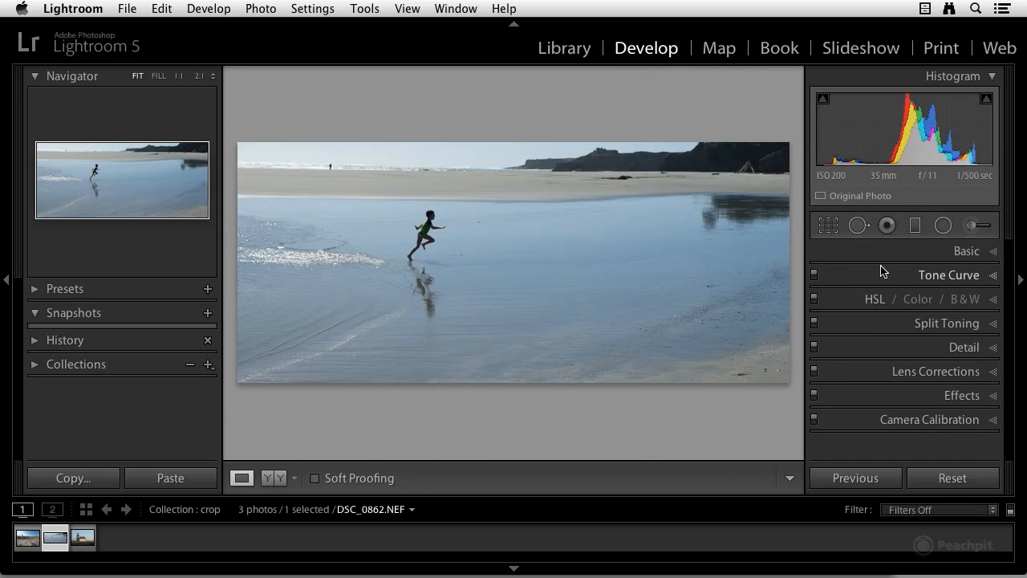
# Reopen the beach photo's crop, trim its bottom edge slightly, and apply the panoramic crop
pyautogui.click(828, 226)
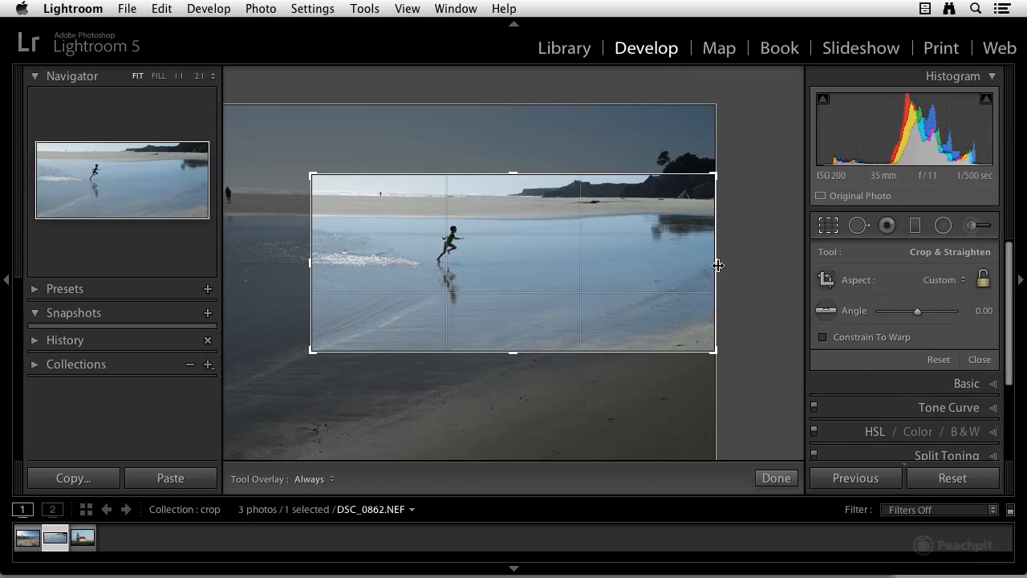
pyautogui.moveTo(513, 351); pyautogui.dragTo(512, 340)
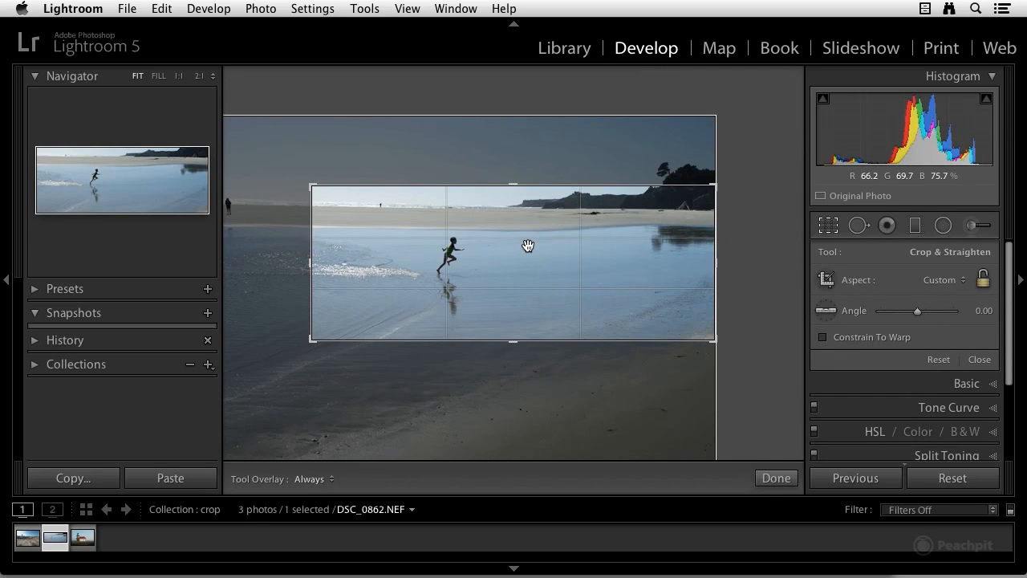
pyautogui.press('Return')
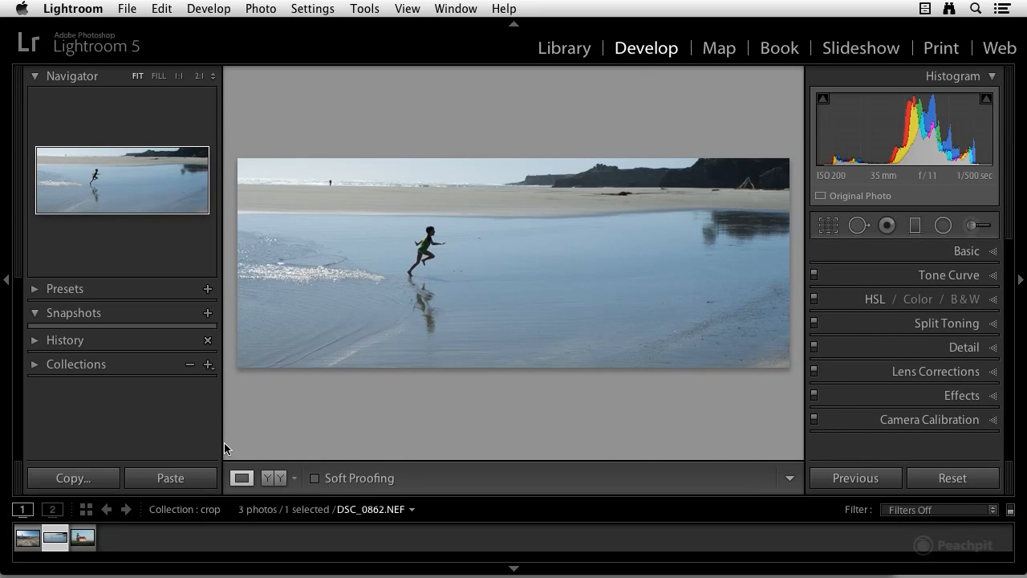
# Open the lighthouse photo for cropping, rotate it to an angle of 3.23 so the horizon is level, and apply the crop
pyautogui.click(84, 539)
pyautogui.press('r')
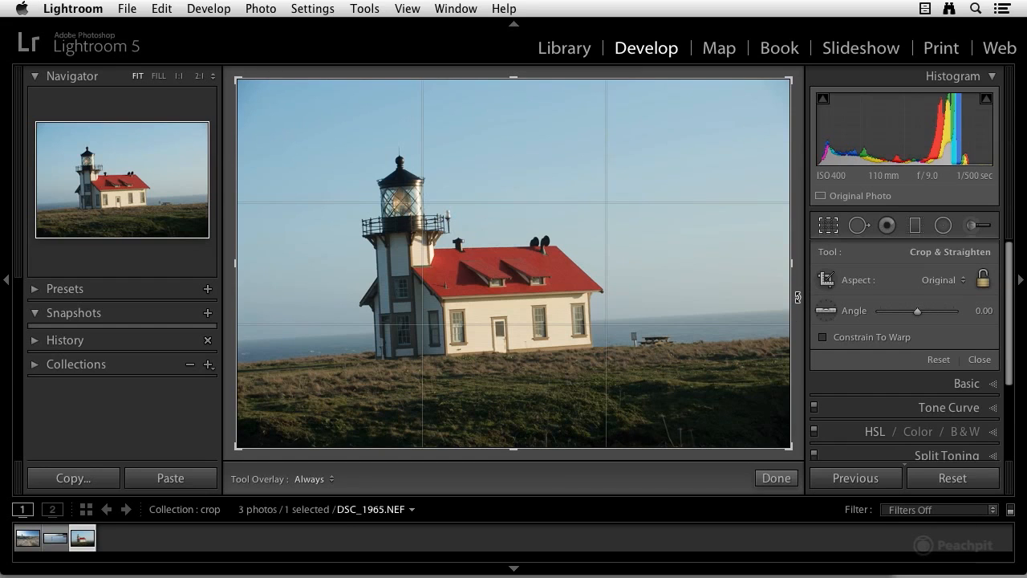
pyautogui.moveTo(798, 297); pyautogui.dragTo(797, 313)
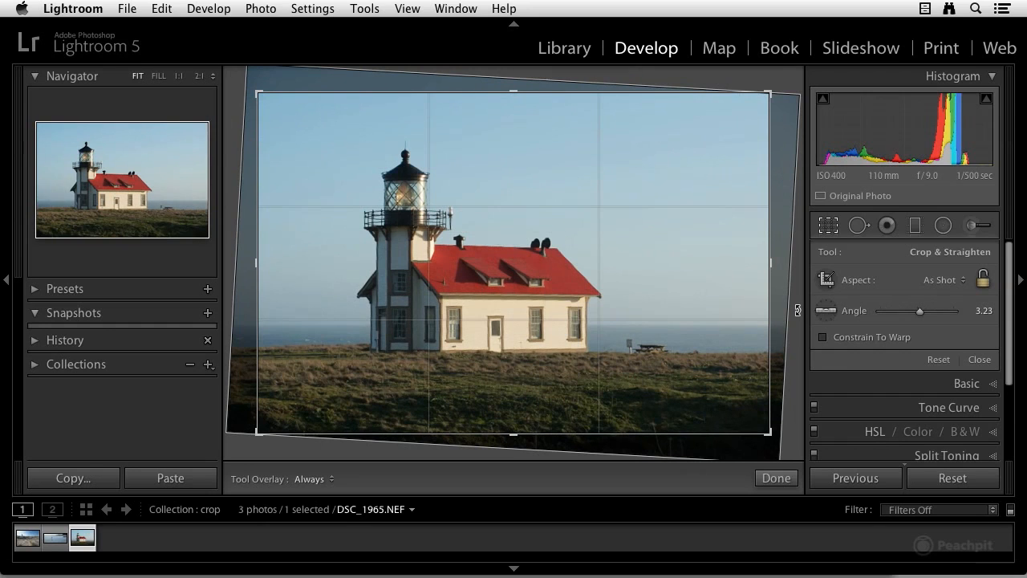
pyautogui.press('Return')
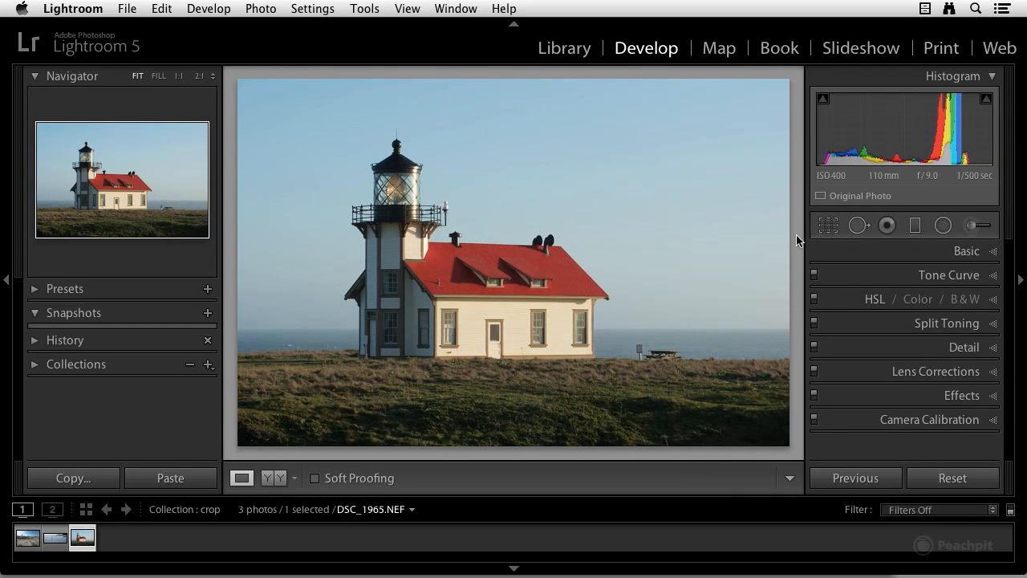
# Reset the lighthouse photo's crop, straighten it along the sea horizon with the Straighten tool, and fine-tune the angle to 3.13
pyautogui.click(827, 225)
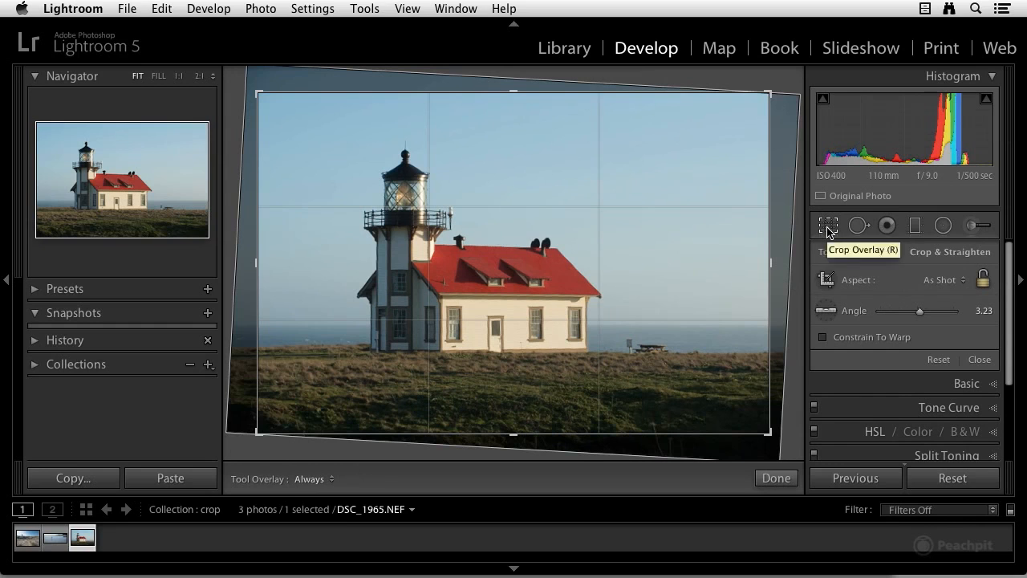
pyautogui.click(938, 360)
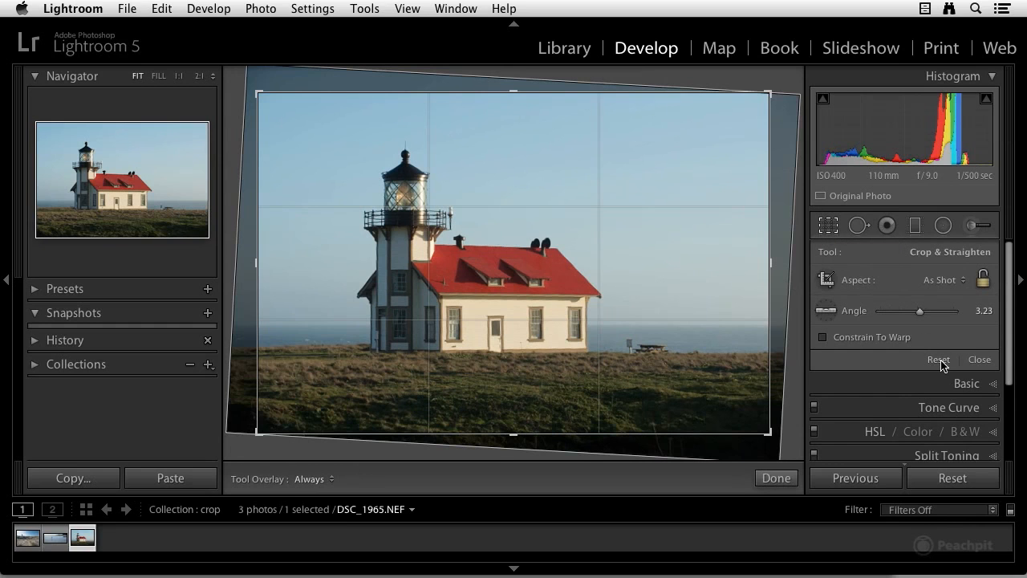
pyautogui.click(827, 313)
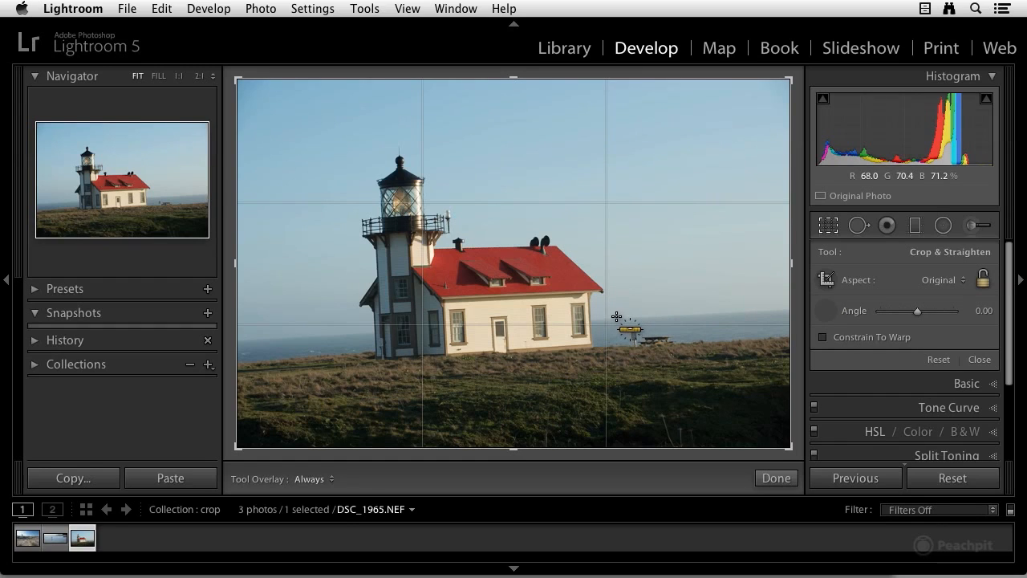
pyautogui.moveTo(614, 317); pyautogui.dragTo(772, 308)
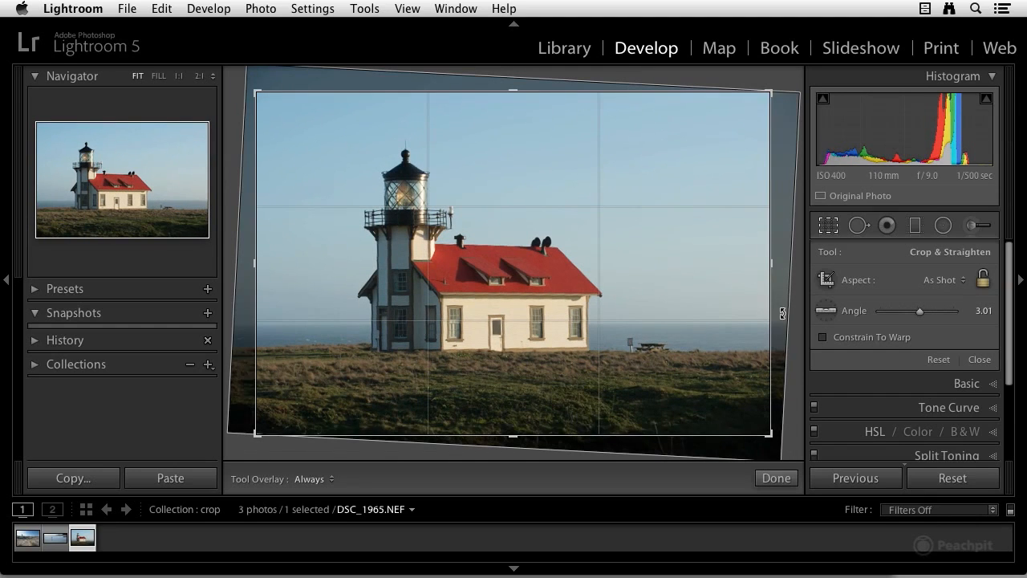
pyautogui.moveTo(800, 328); pyautogui.dragTo(799, 330)
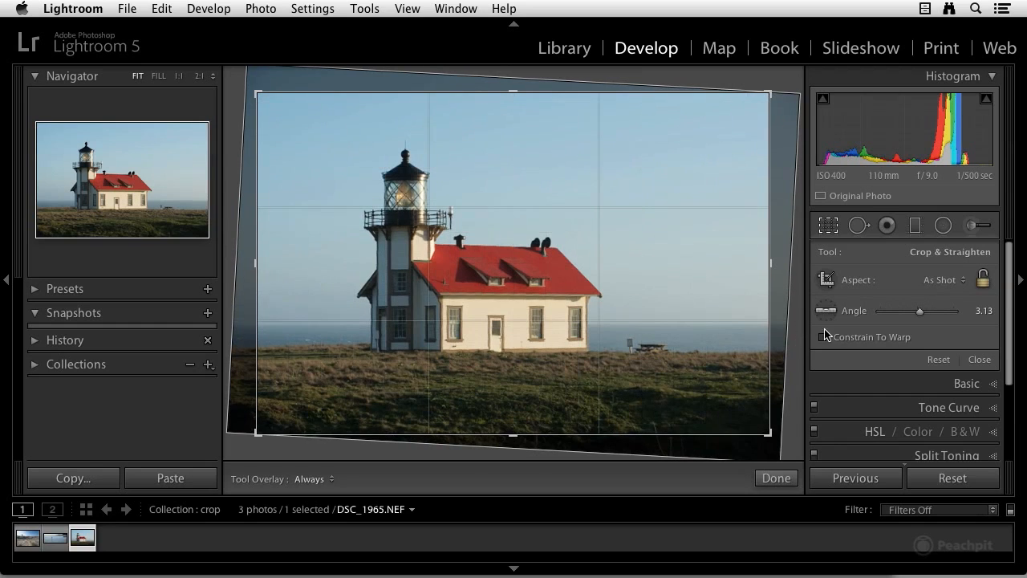
# Clear the crop rotation, trace the sea horizon beside the house to straighten the photo to 3.27, and apply it
pyautogui.click(939, 360)
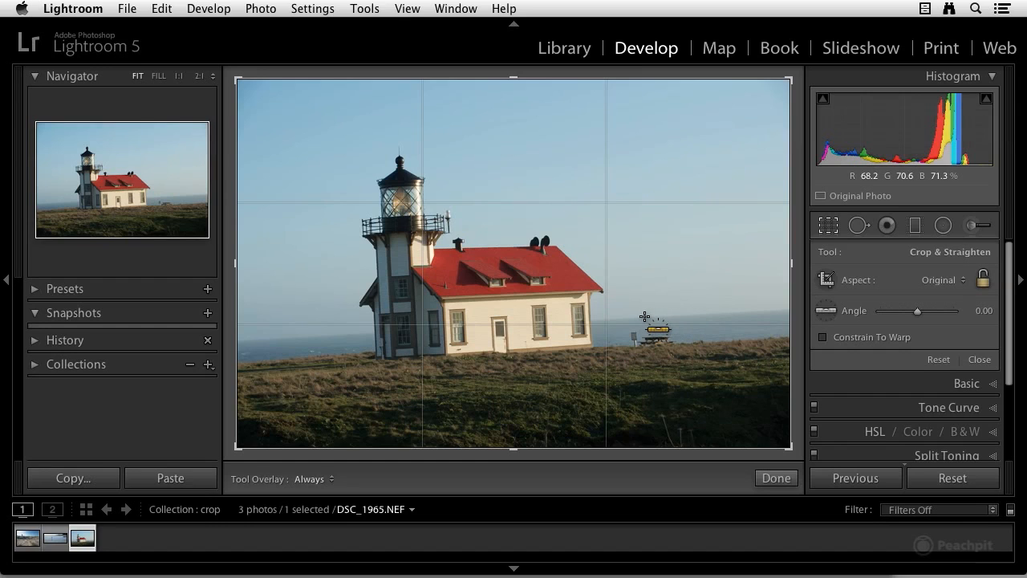
pyautogui.moveTo(618, 319); pyautogui.dragTo(762, 311)
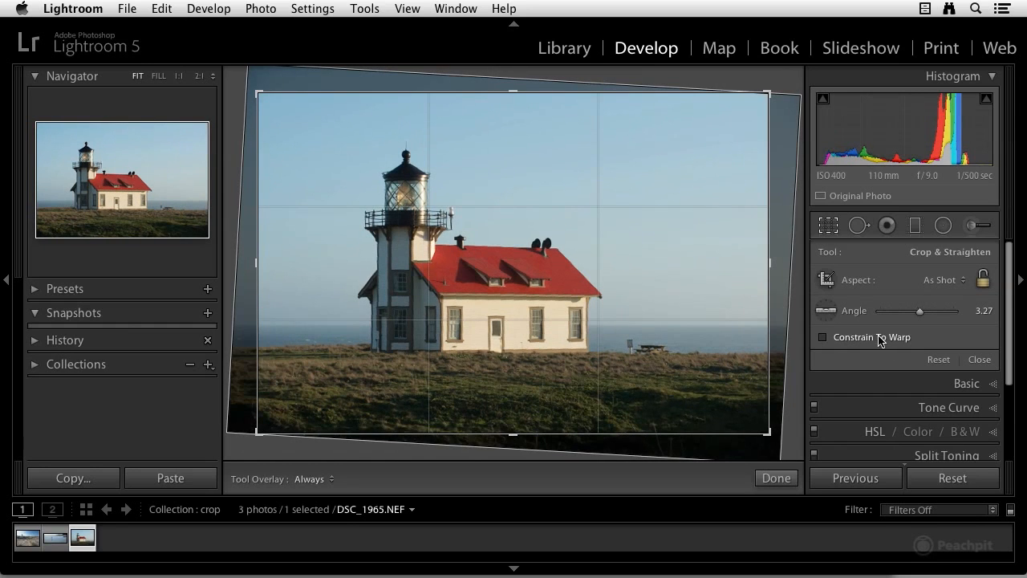
pyautogui.press('Return')
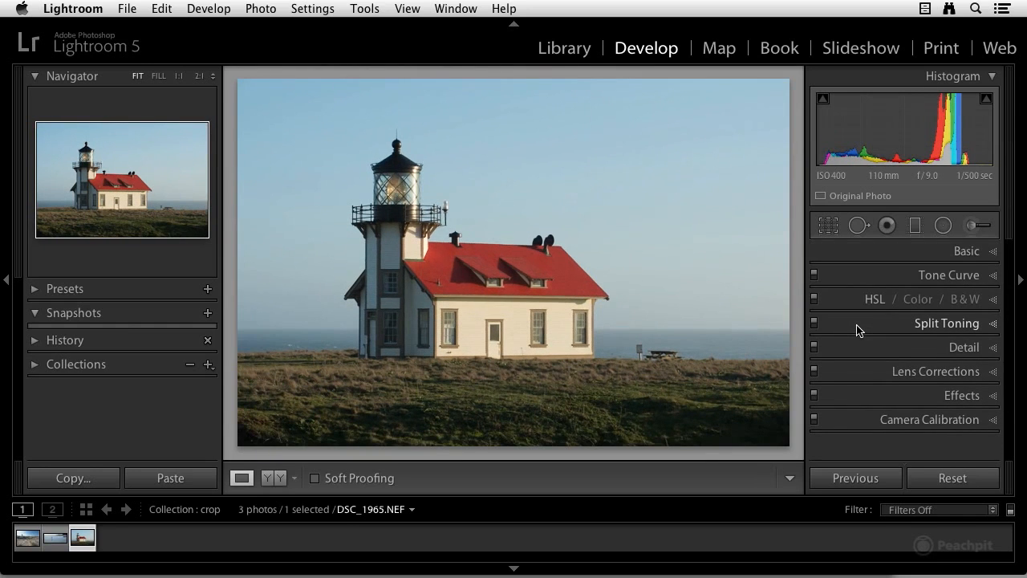